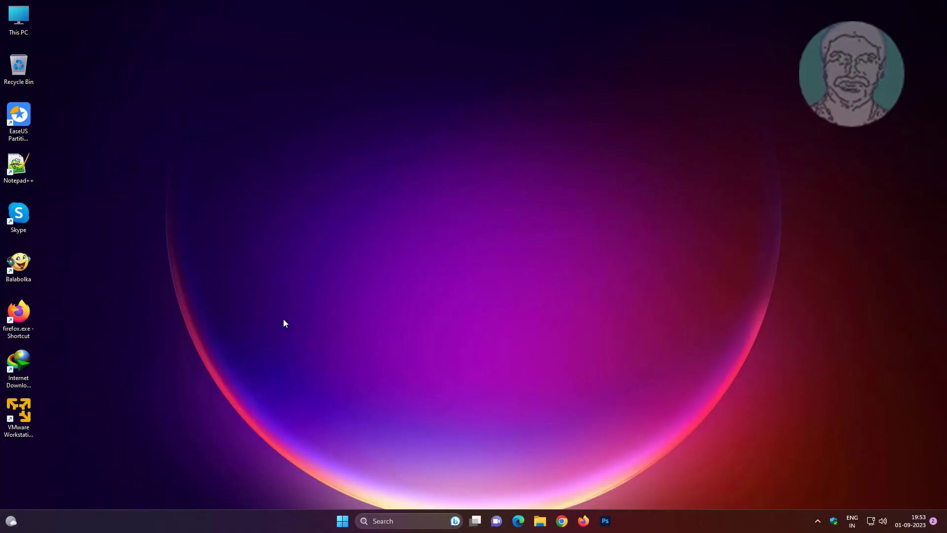
Search for cmd and check Command Prompt's launch options, including Run as administrator.
left_click(397, 523)
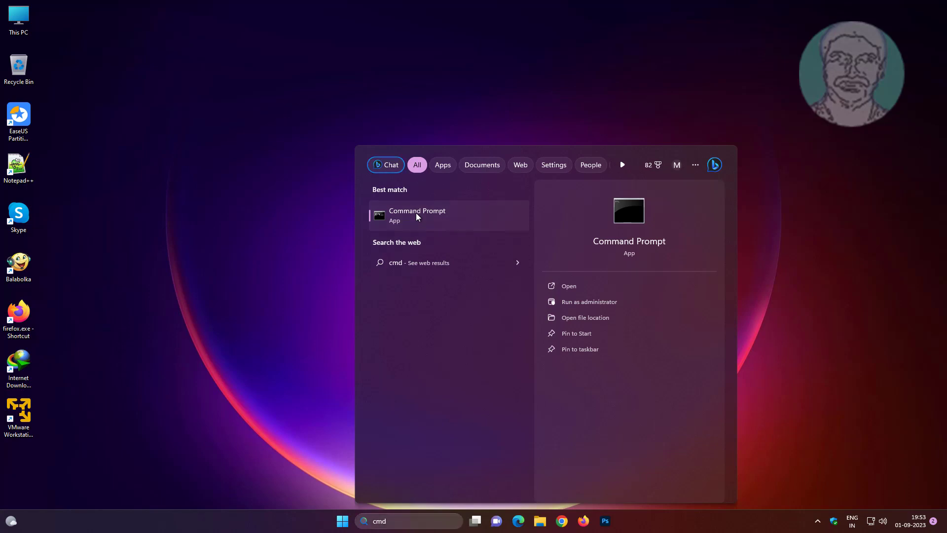
right_click(416, 216)
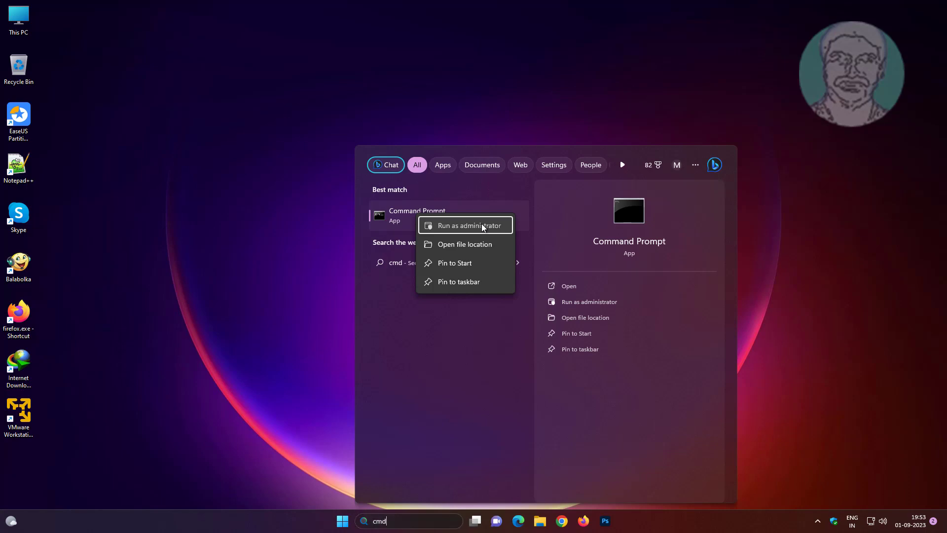
key("Escape")
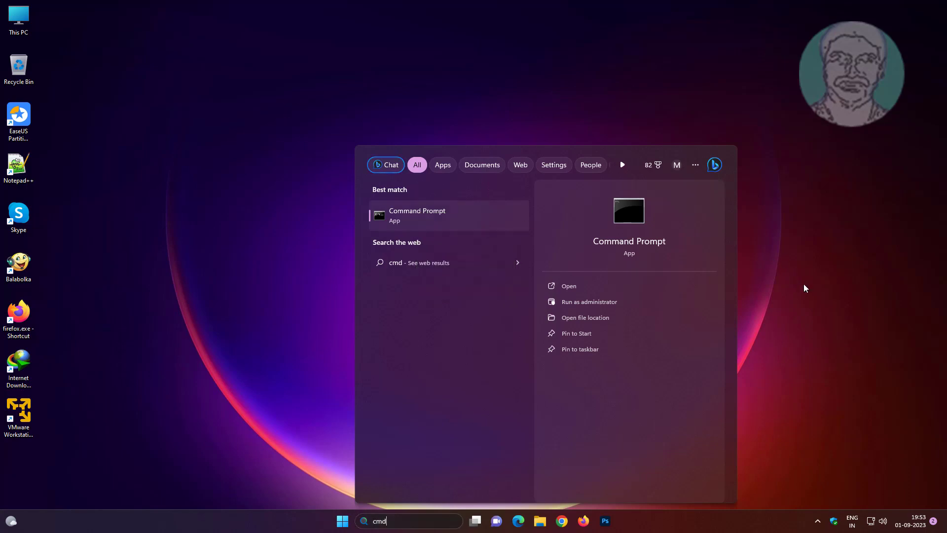
Run netsh int tcp set global autotuninglevel=disabled in an administrator Command Prompt.
key("ctrl+shift+Return")
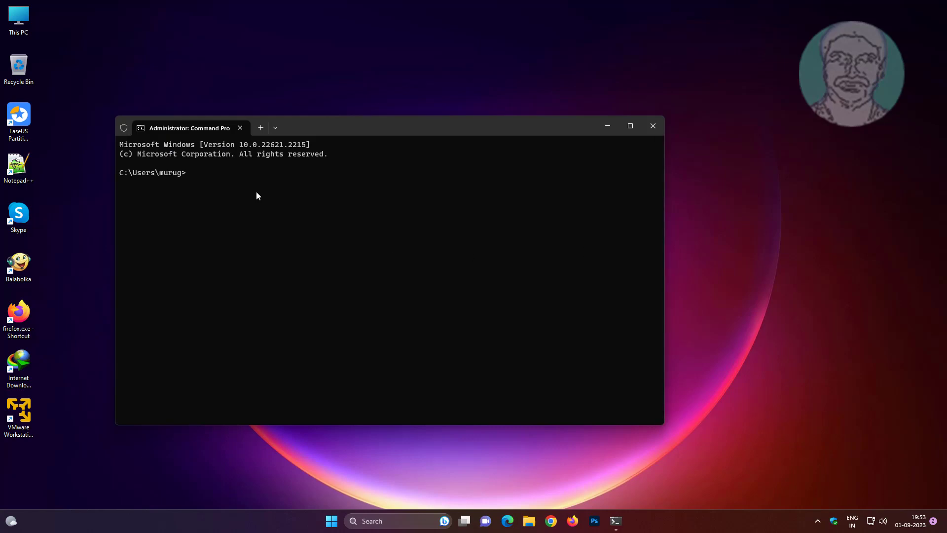
type("netsh int tcp set global autotuninglevel=disabled")
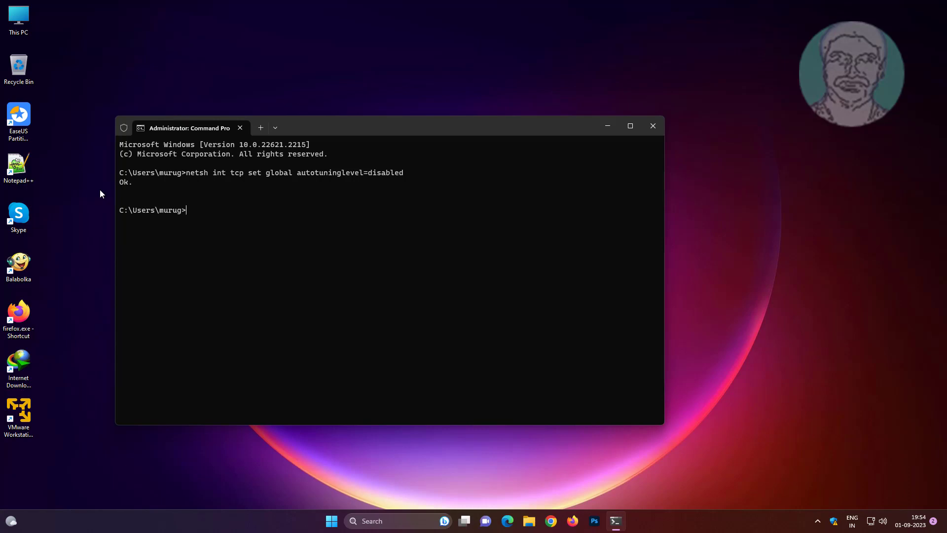
left_click(192, 203)
Recall the command and edit it to autotuninglevel=normal, then discard it and exit Command Prompt.
key("Up")
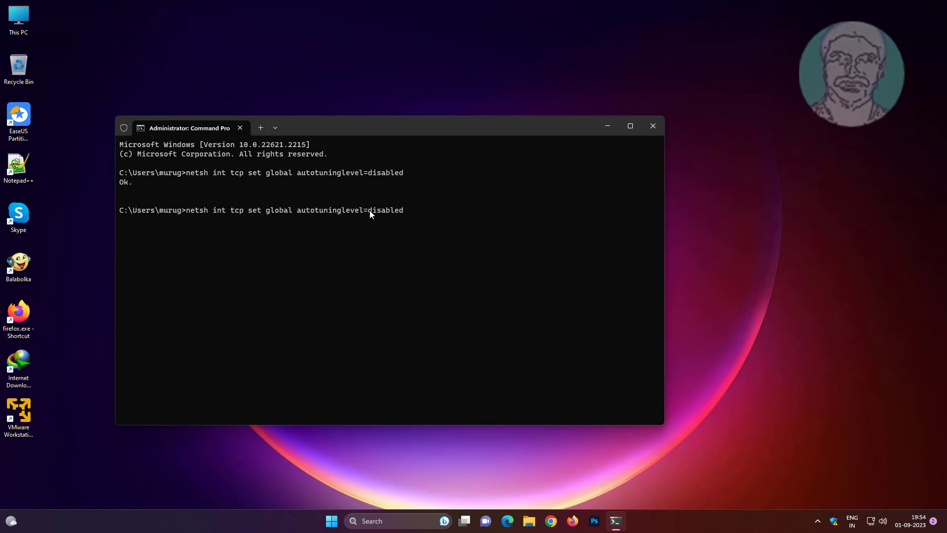
key("BackSpace")
key("BackSpace")
key("BackSpace")
key("BackSpace")
key("BackSpace")
key("BackSpace")
key("BackSpace")
key("BackSpace")
type("normal")
key("BackSpace")
key("BackSpace")
key("BackSpace")
key("BackSpace")
key("BackSpace")
key("BackSpace")
key("BackSpace")
key("BackSpace")
key("BackSpace")
key("BackSpace")
key("BackSpace")
key("BackSpace")
key("BackSpace")
key("BackSpace")
key("BackSpace")
key("BackSpace")
key("BackSpace")
key("BackSpace")
key("BackSpace")
key("BackSpace")
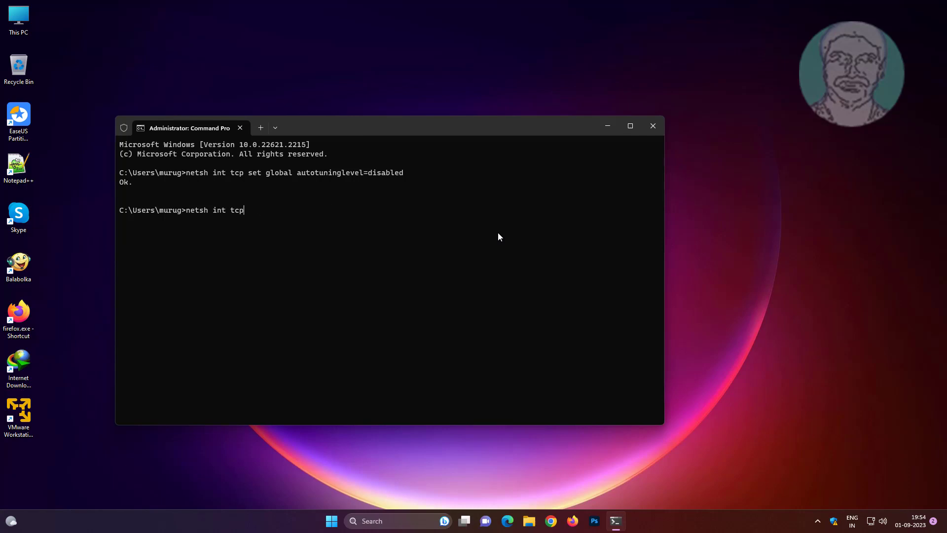
key("BackSpace")
key("BackSpace")
key("BackSpace")
key("BackSpace")
key("BackSpace")
key("BackSpace")
key("BackSpace")
key("BackSpace")
key("BackSpace")
key("BackSpace")
key("BackSpace")
key("BackSpace")
key("BackSpace")
type("exit")
key("Return")
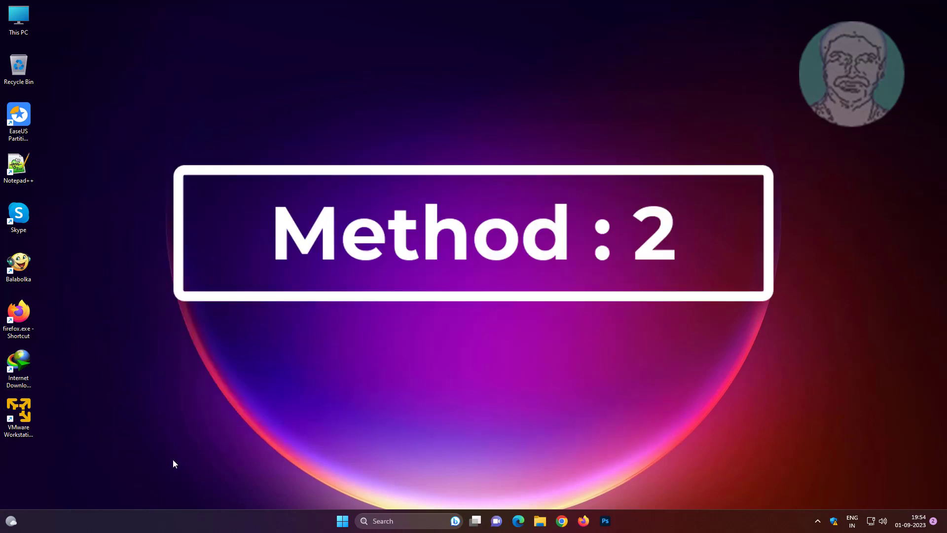
Launch the Services app and open the Optimize drives service properties.
left_click(397, 521)
type("ser")
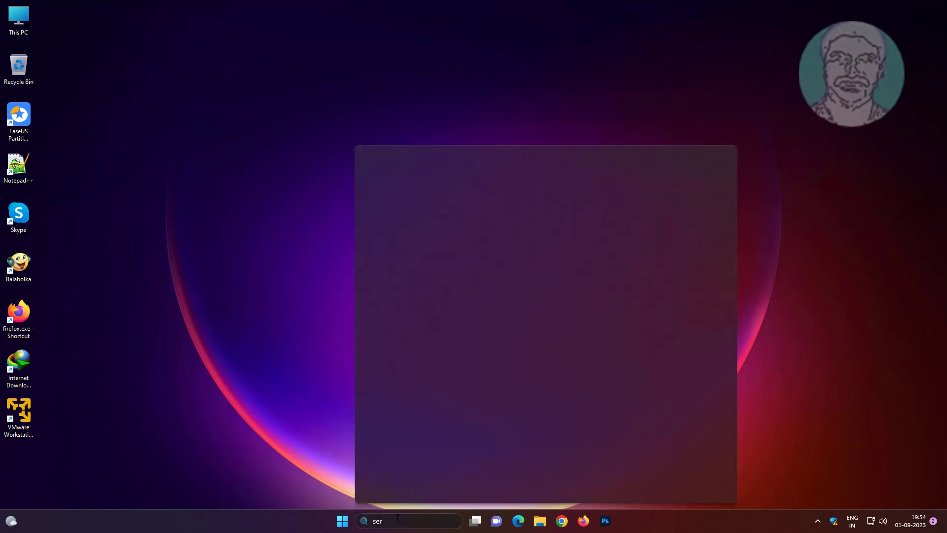
type("vices")
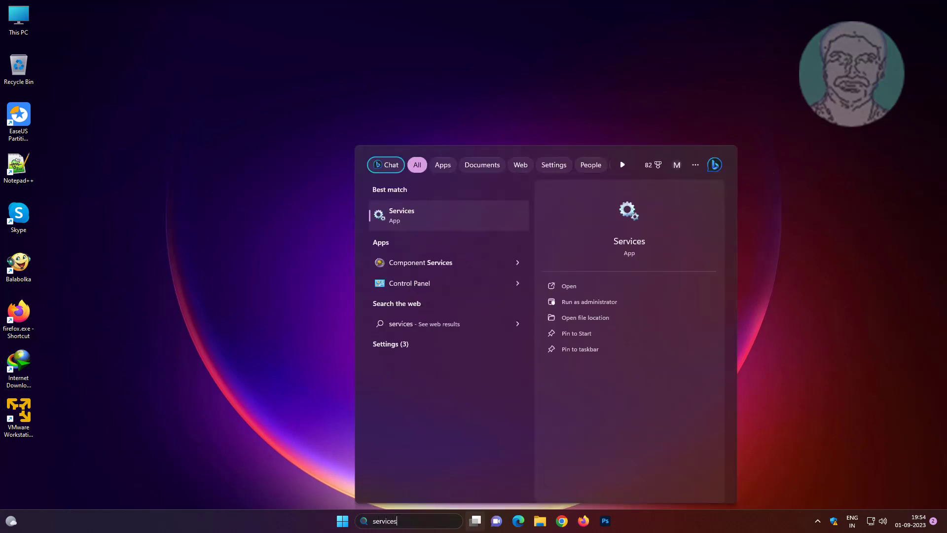
left_click(392, 212)
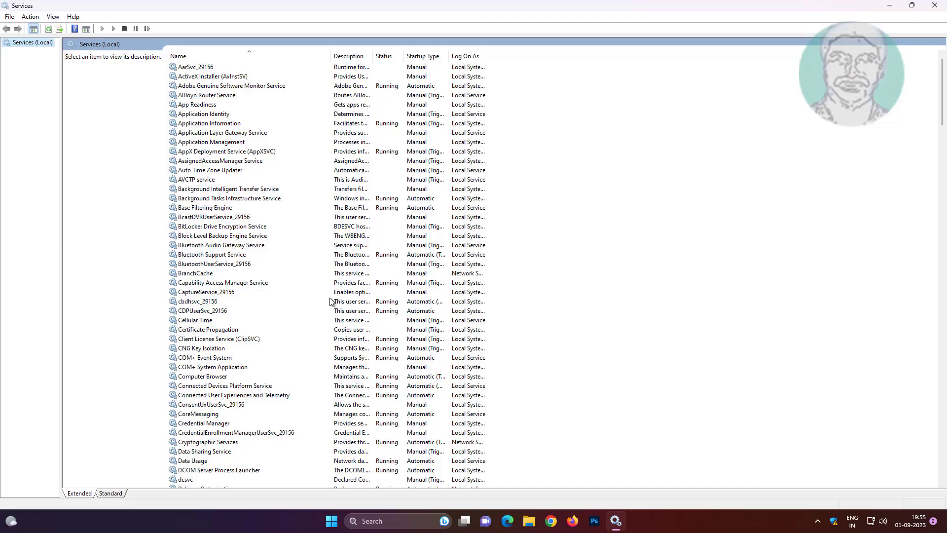
left_click(189, 124)
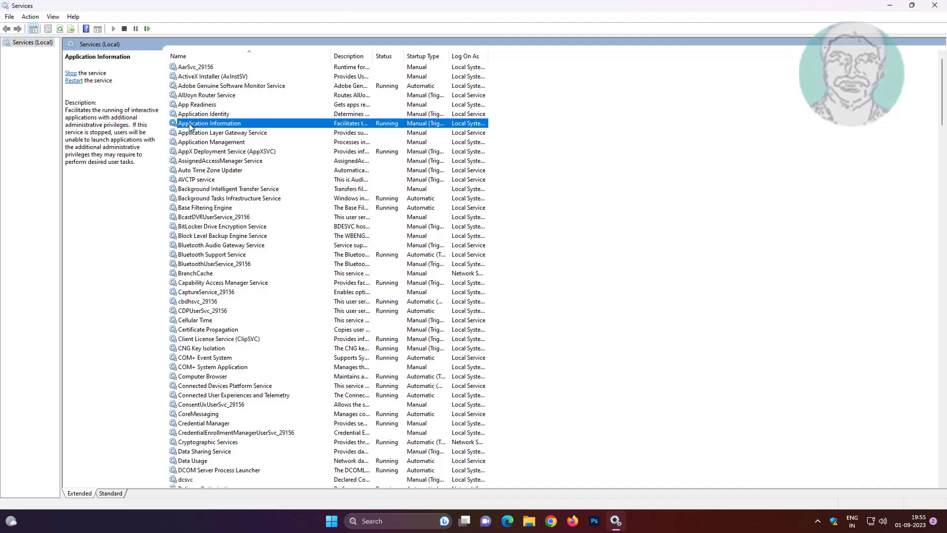
key("o")
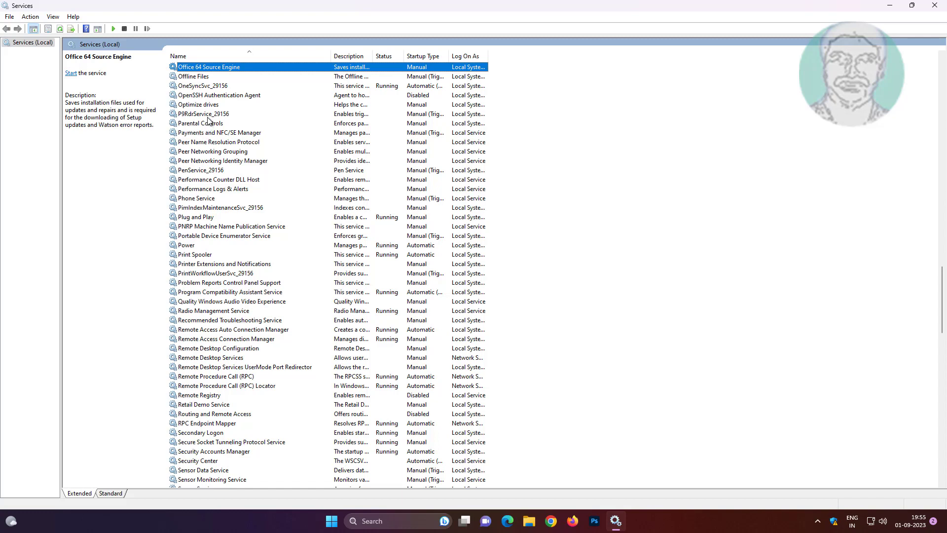
left_click(206, 108)
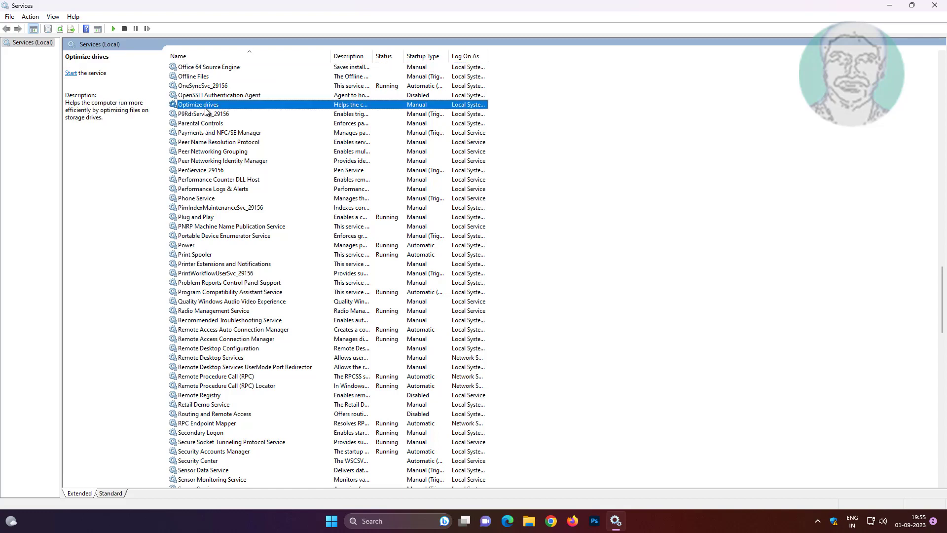
double_click(244, 106)
Set Optimize drives to Automatic startup, start the service, and apply the change.
left_click(458, 247)
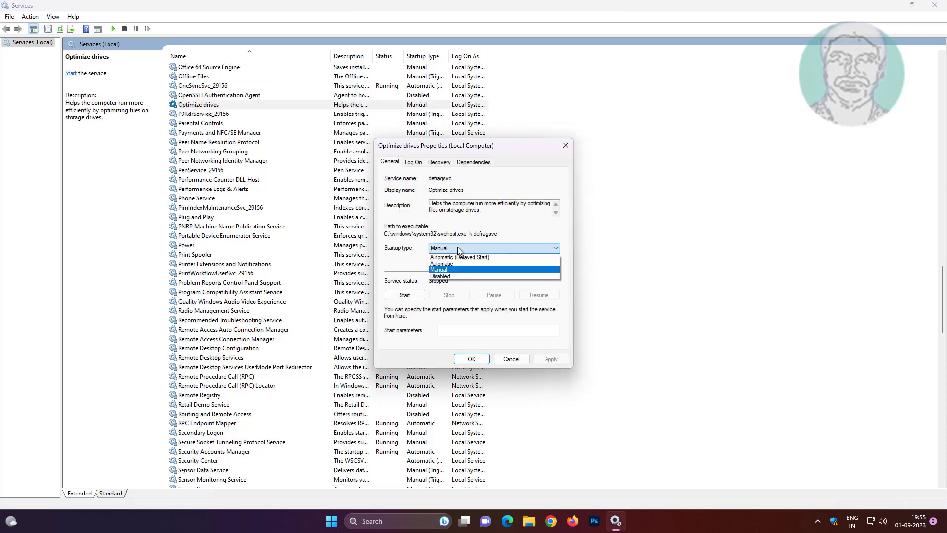
left_click(467, 264)
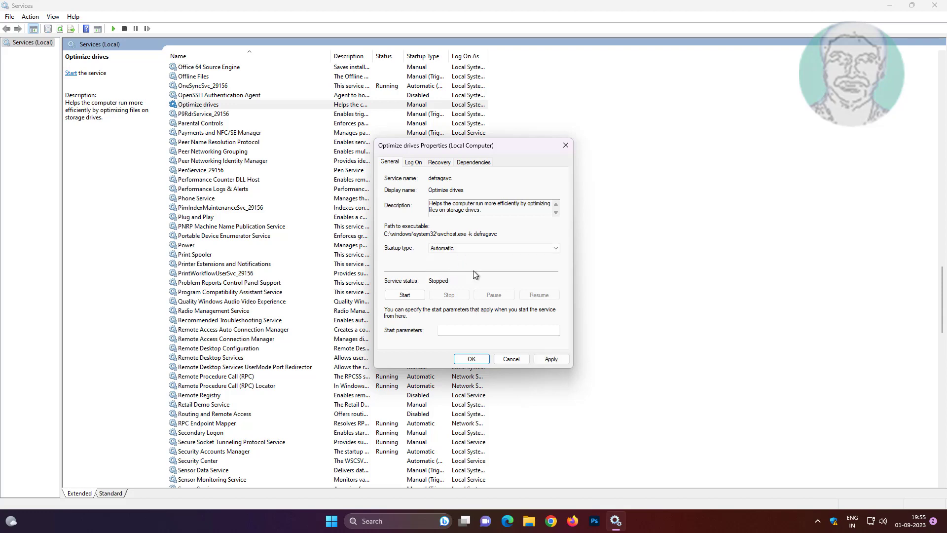
left_click(404, 295)
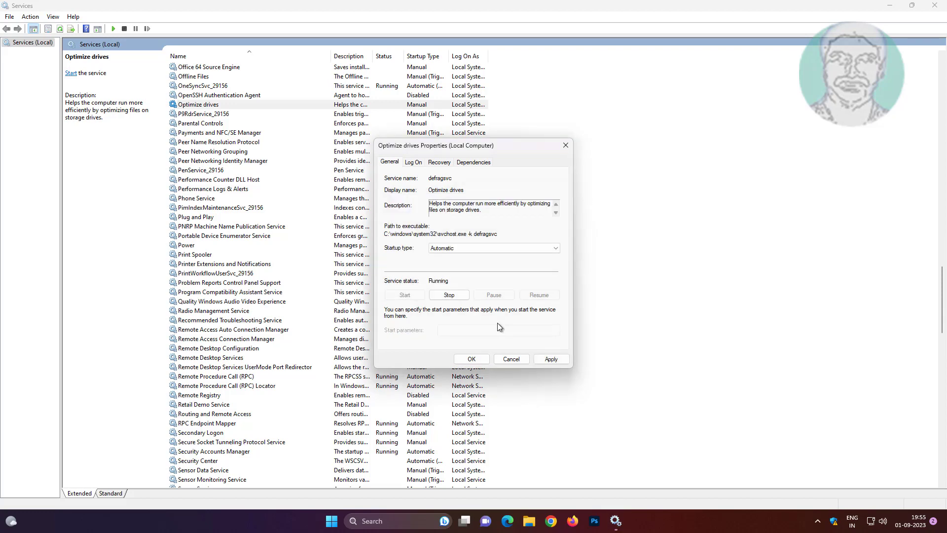
left_click(551, 359)
left_click(478, 363)
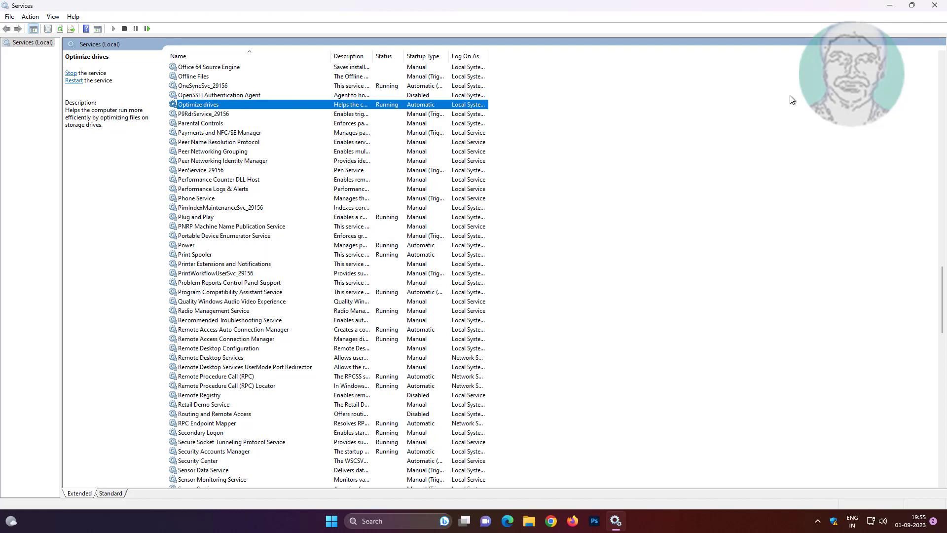
Close Services and go to Programs and Features in Control Panel.
left_click(934, 5)
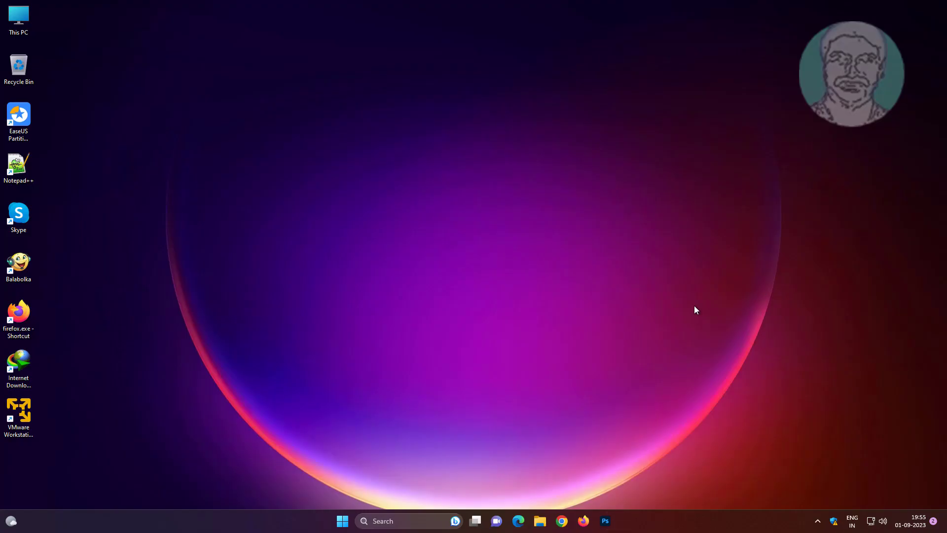
left_click(406, 522)
type("control panel")
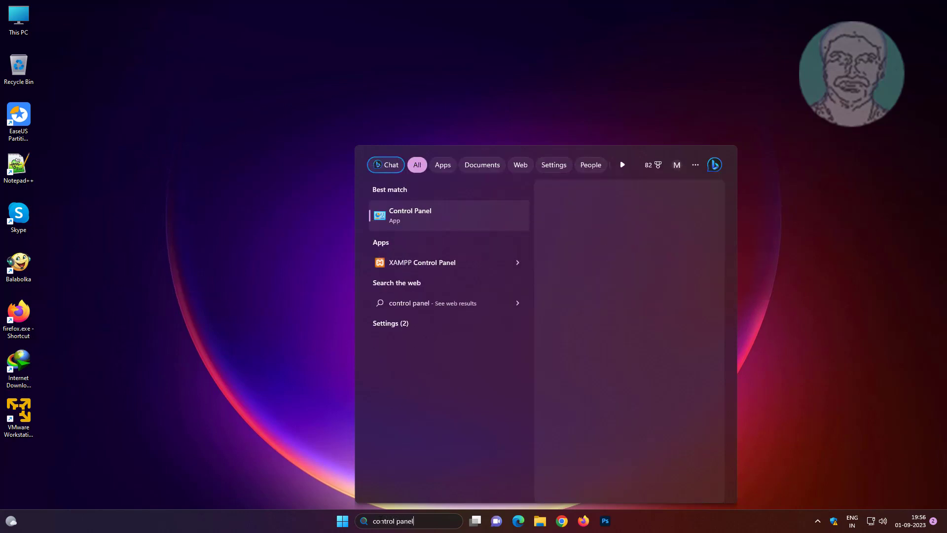
left_click(417, 212)
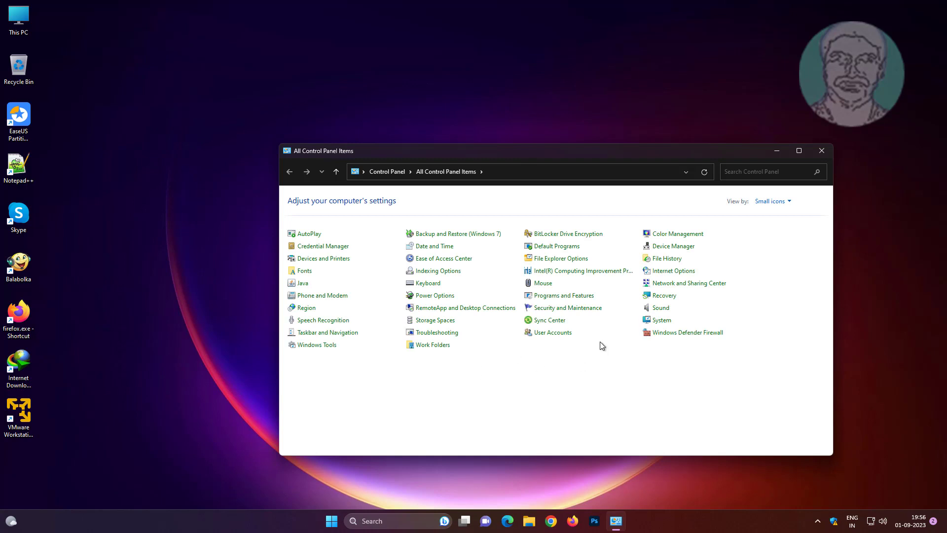
left_click(564, 295)
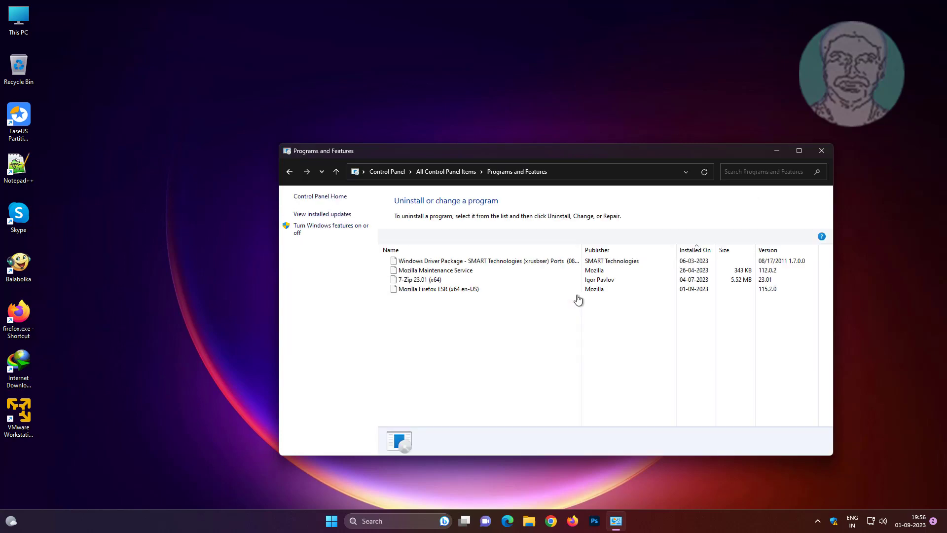
Uncheck Remote Differential Compression API Support in Windows Features, apply it, and close Programs and Features.
left_click(338, 229)
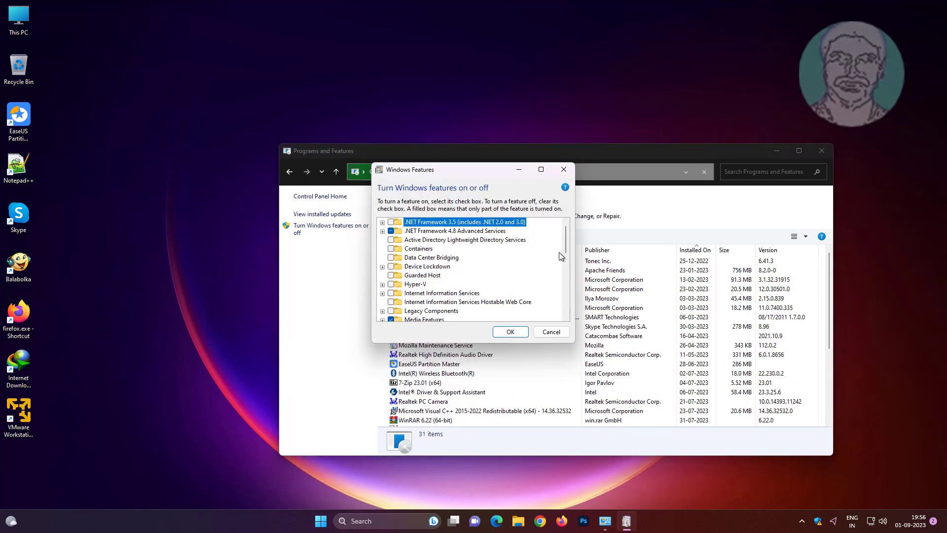
left_click_drag(563, 245, 561, 272)
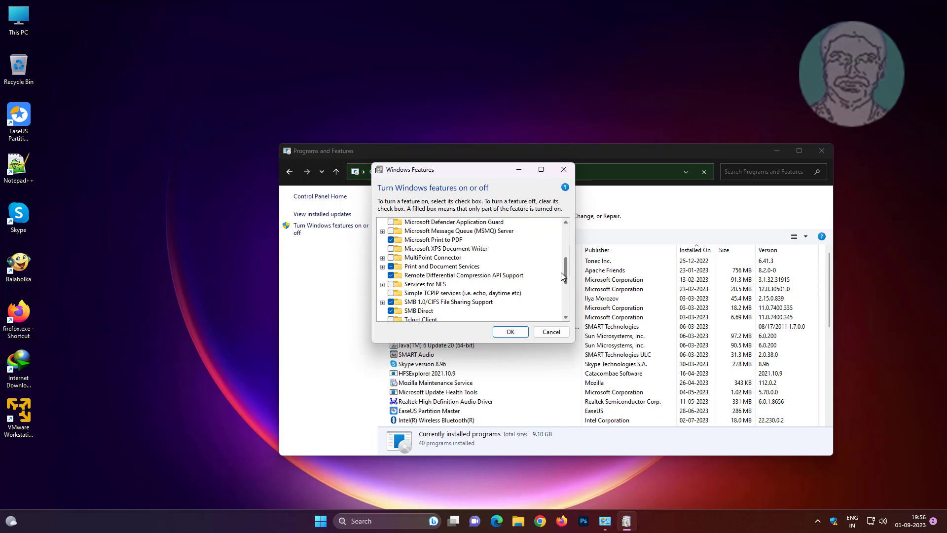
left_click(391, 276)
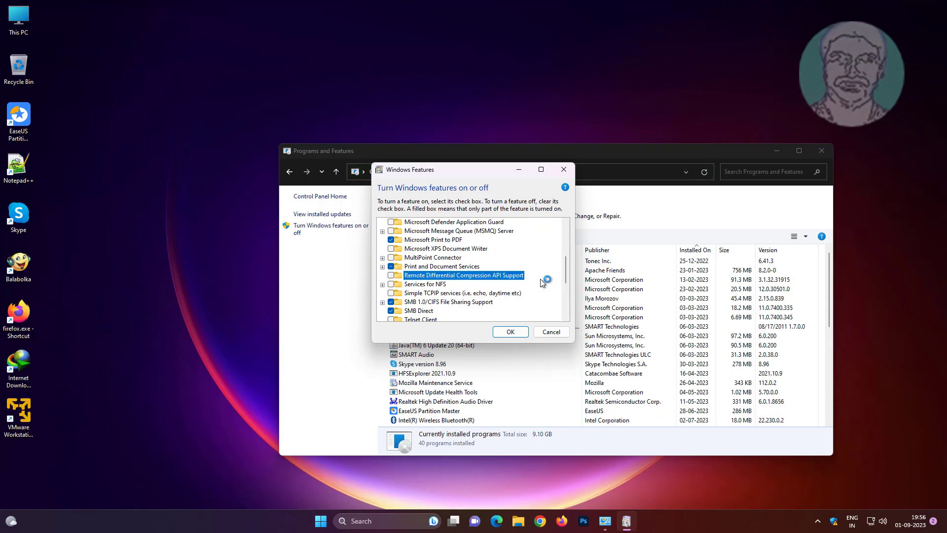
left_click(522, 331)
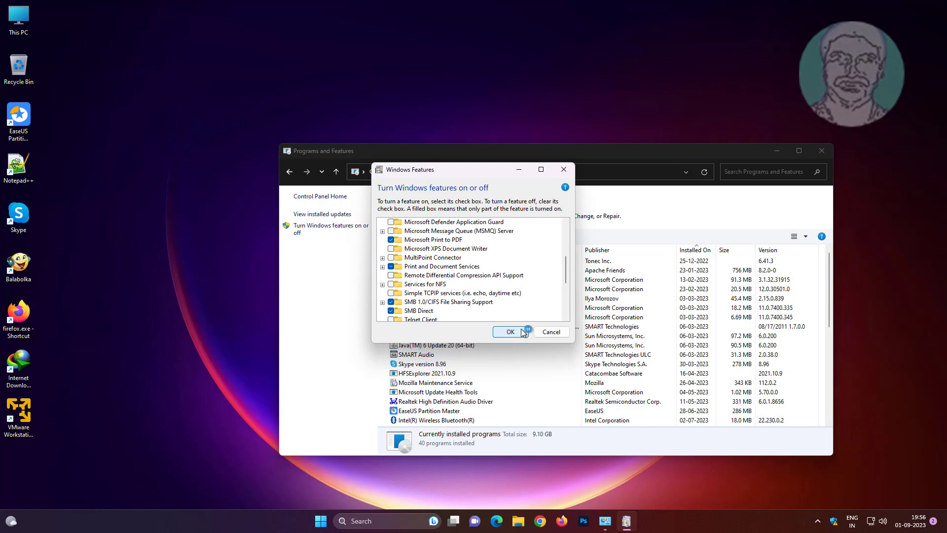
left_click(503, 333)
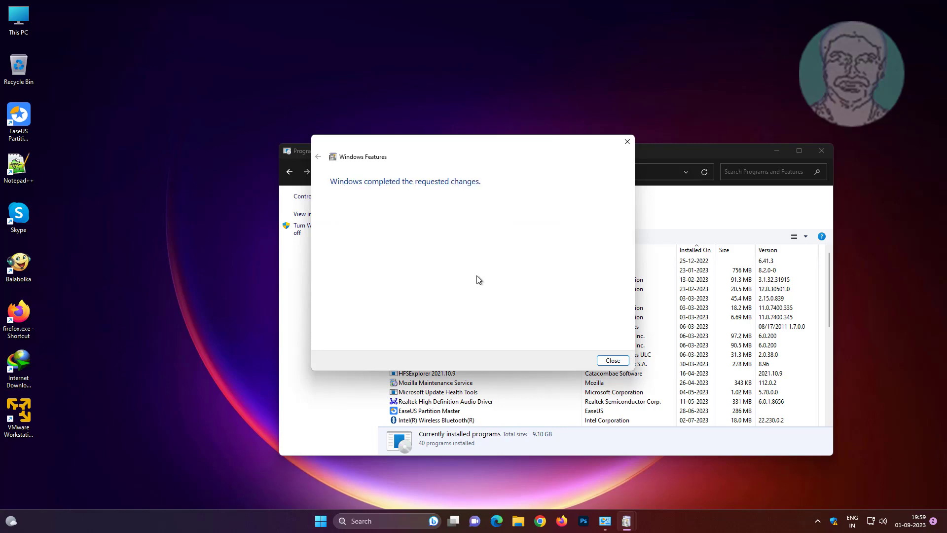
left_click(613, 360)
left_click(822, 151)
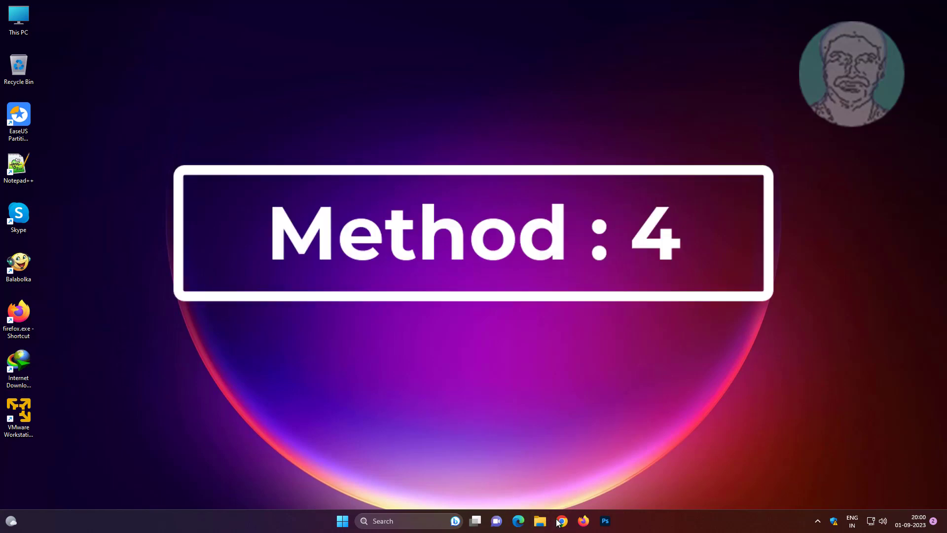
Search Google for 'fast copy' in a new Chrome window.
left_click(558, 522)
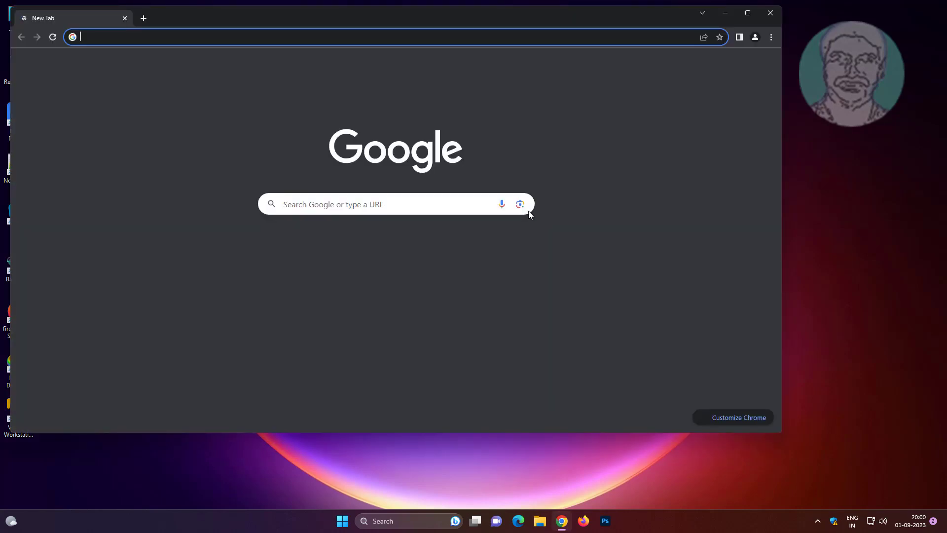
left_click(300, 40)
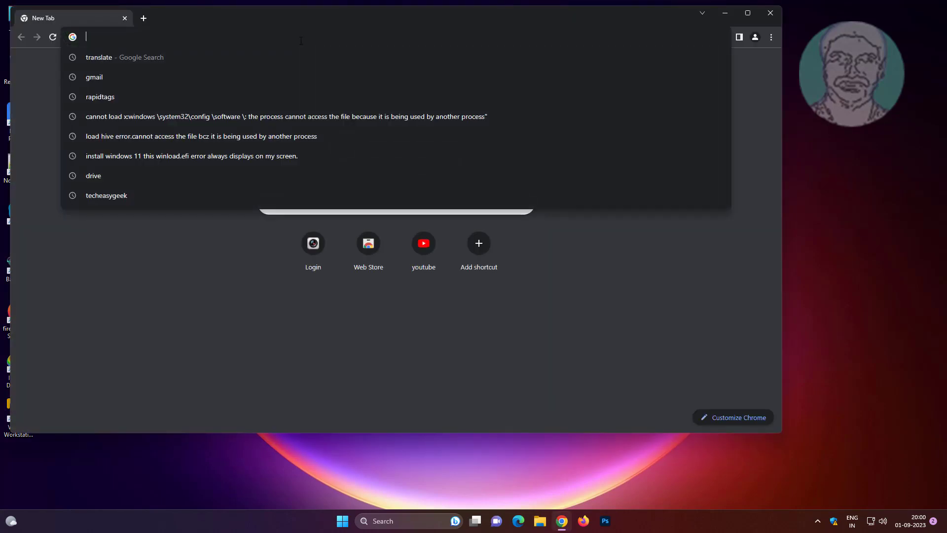
type("fast")
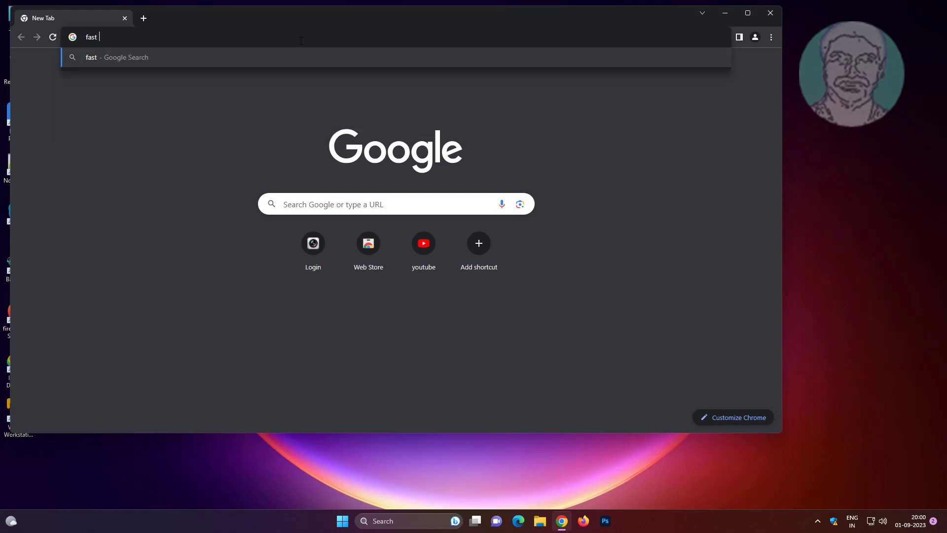
type(" copy")
key("Return")
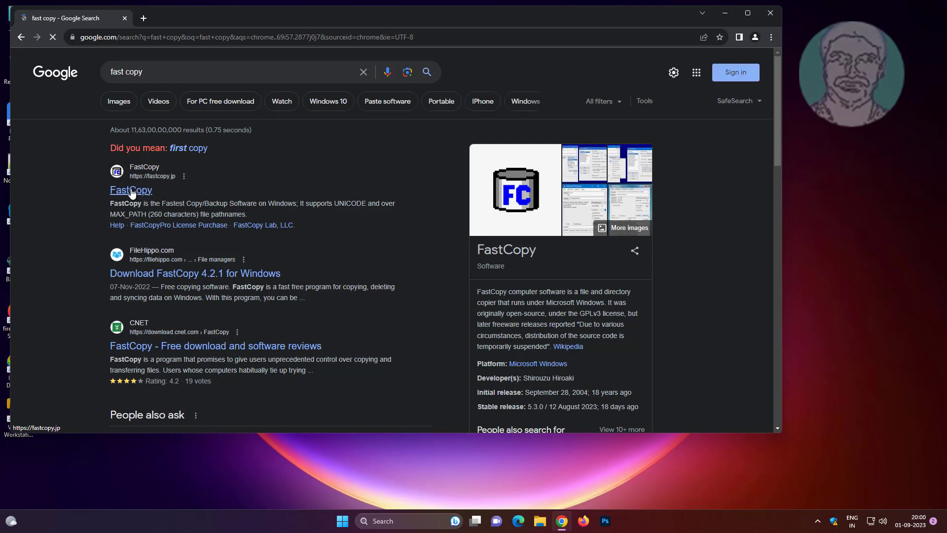
Download FastCopy5.3.0_installer.exe from the official FastCopy site, keep it despite the warning, and run it.
left_click(131, 191)
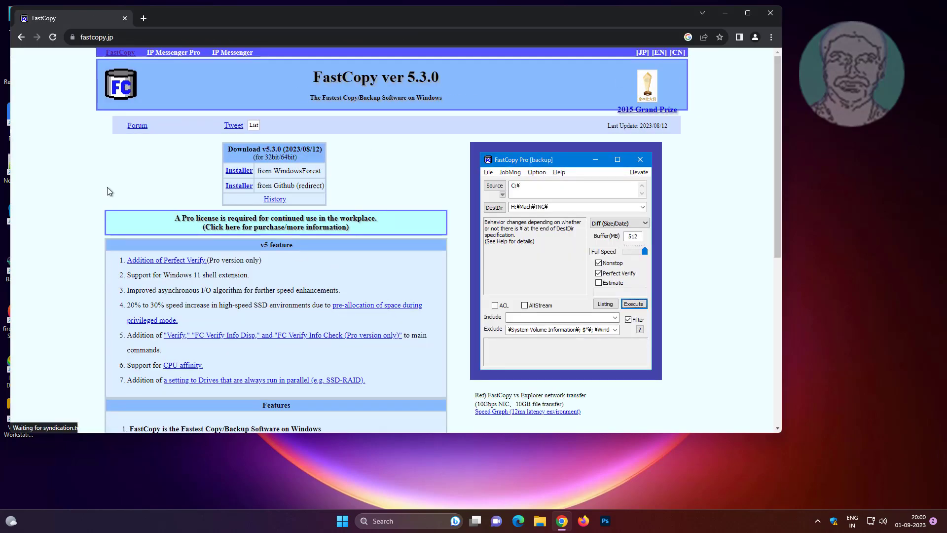
left_click(748, 13)
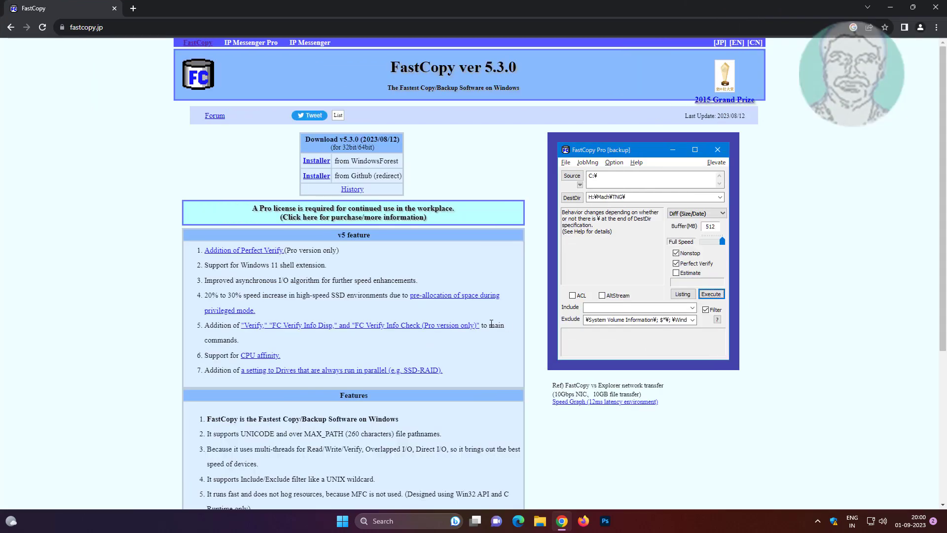
left_click(314, 162)
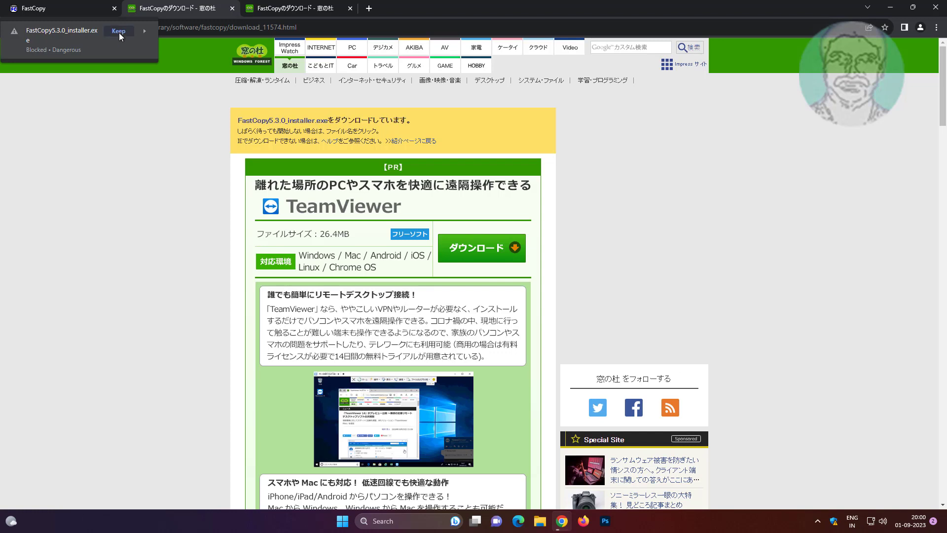
left_click(118, 31)
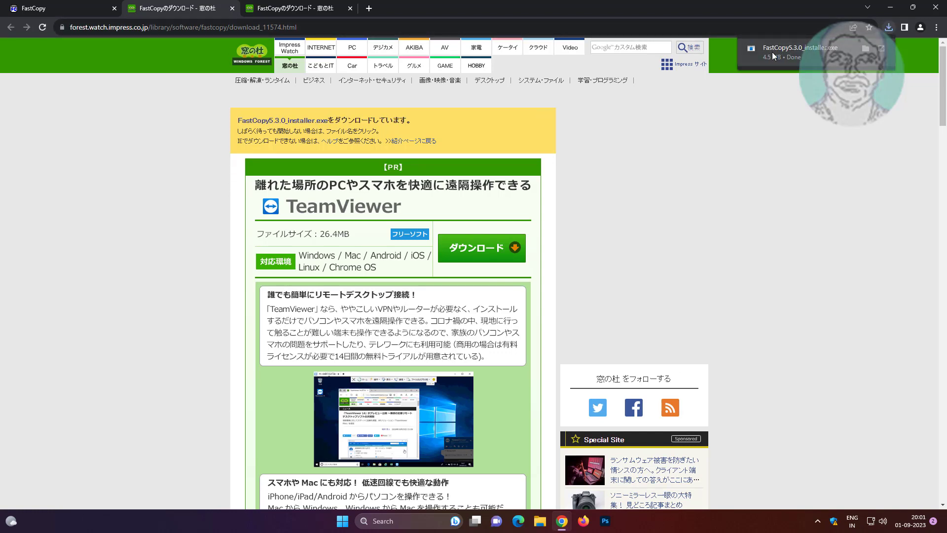
left_click(774, 56)
Agree to the license and install FastCopy with the default program group and desktop shortcut options.
left_click(890, 7)
left_click(453, 298)
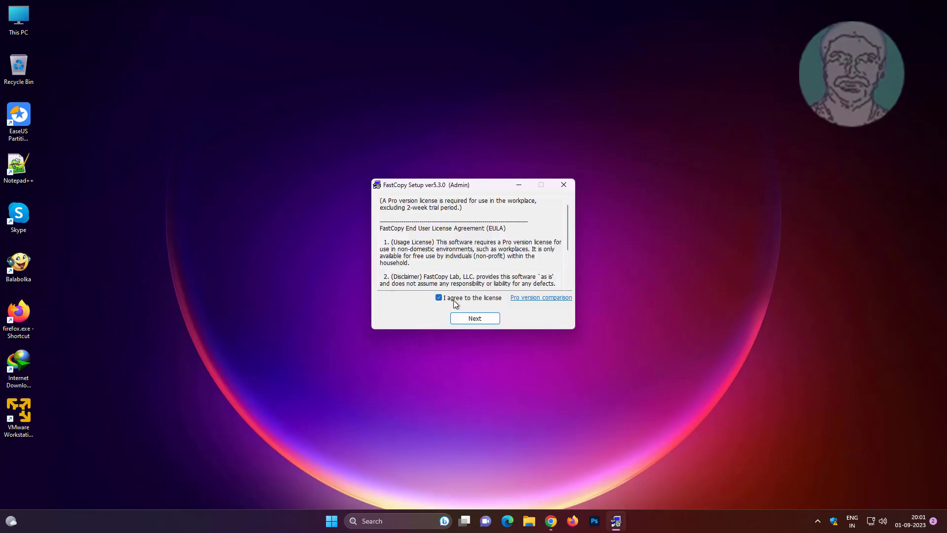
left_click(486, 320)
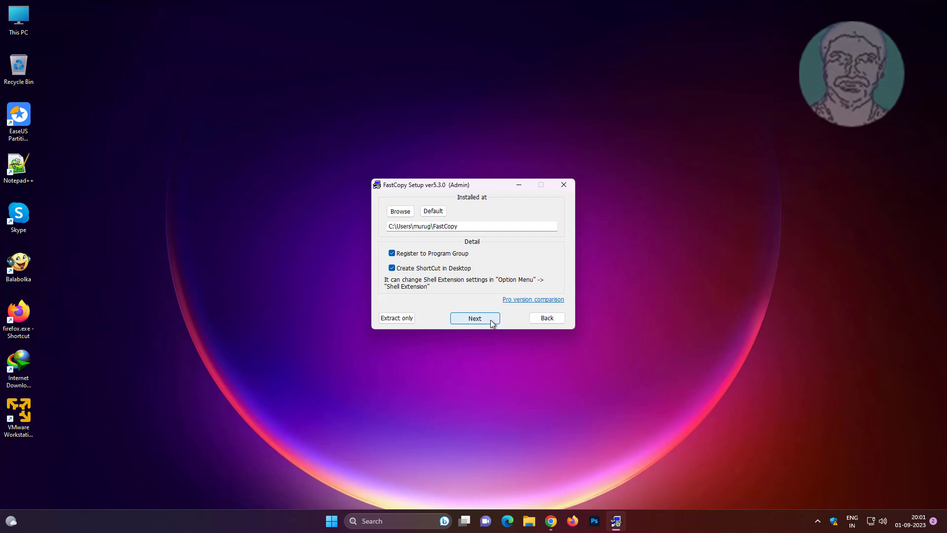
left_click(491, 323)
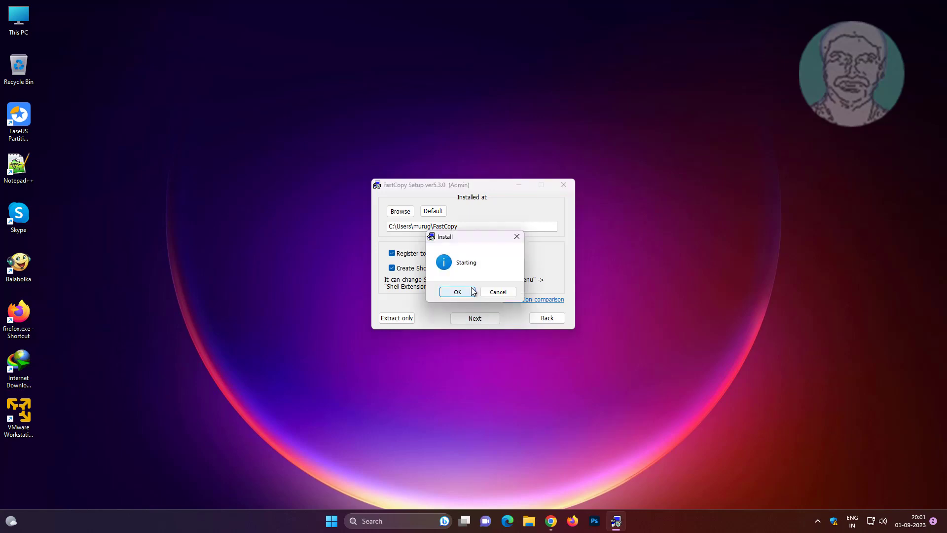
left_click(469, 289)
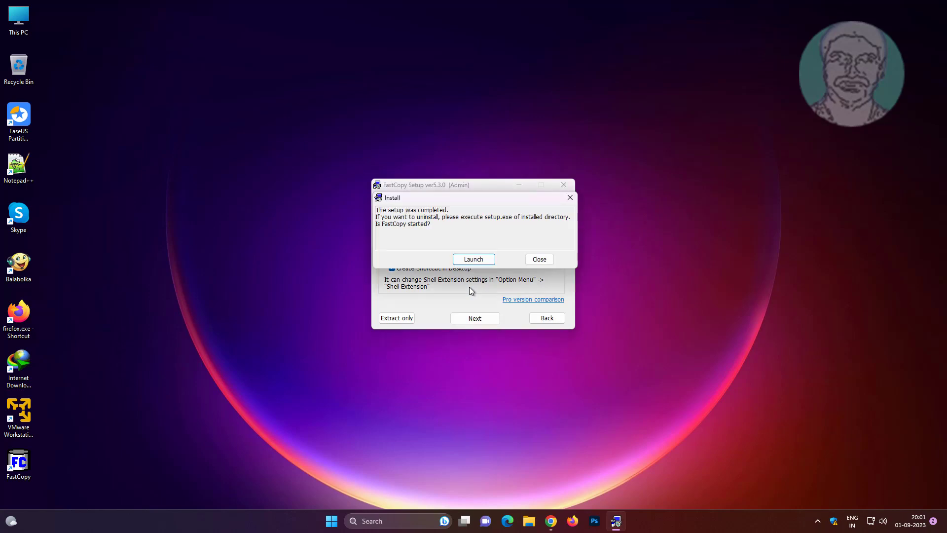